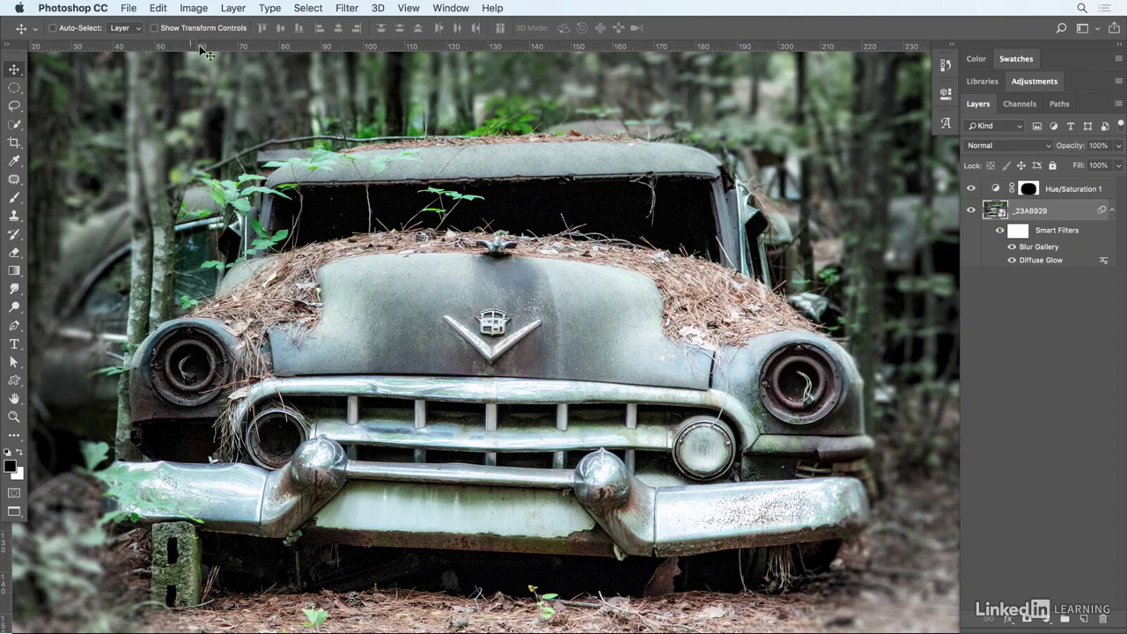
- Switch to the Diffuse Glow_begin.psd document and convert its Background layer to a smart object
{"action": "left_click", "coordinate": [451, 8]}
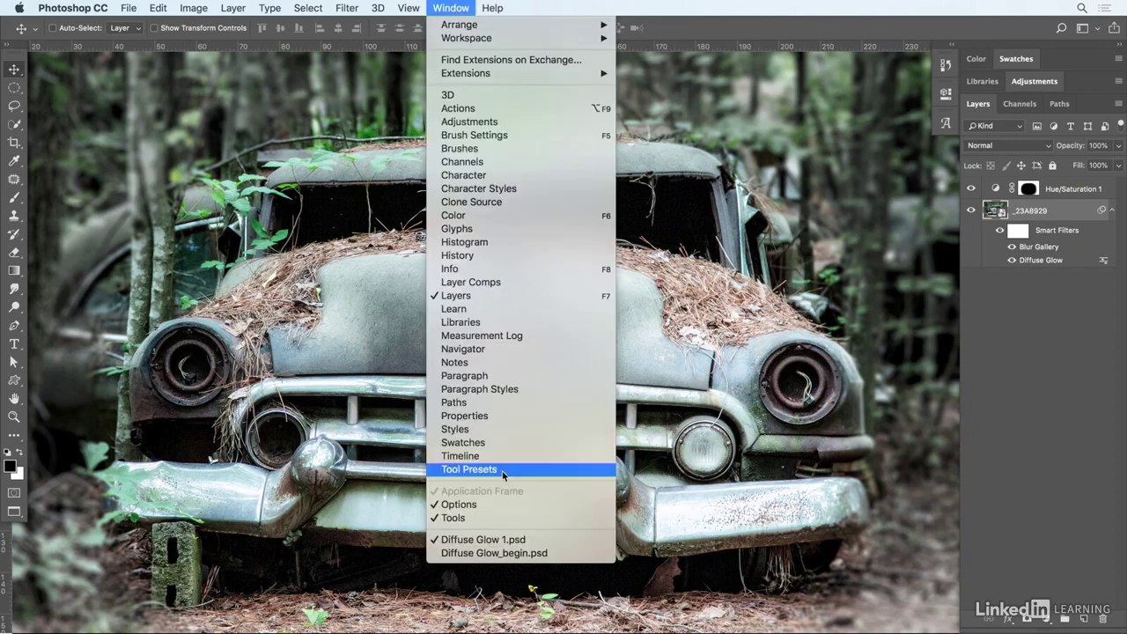
{"action": "left_click", "coordinate": [480, 553]}
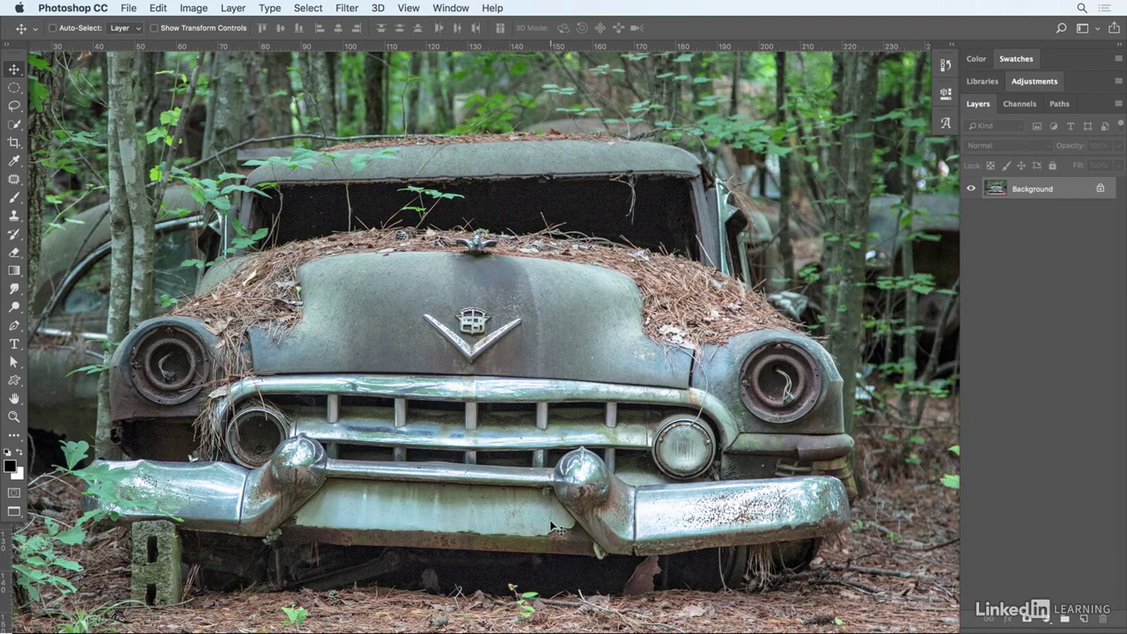
{"action": "right_click", "coordinate": [1066, 192]}
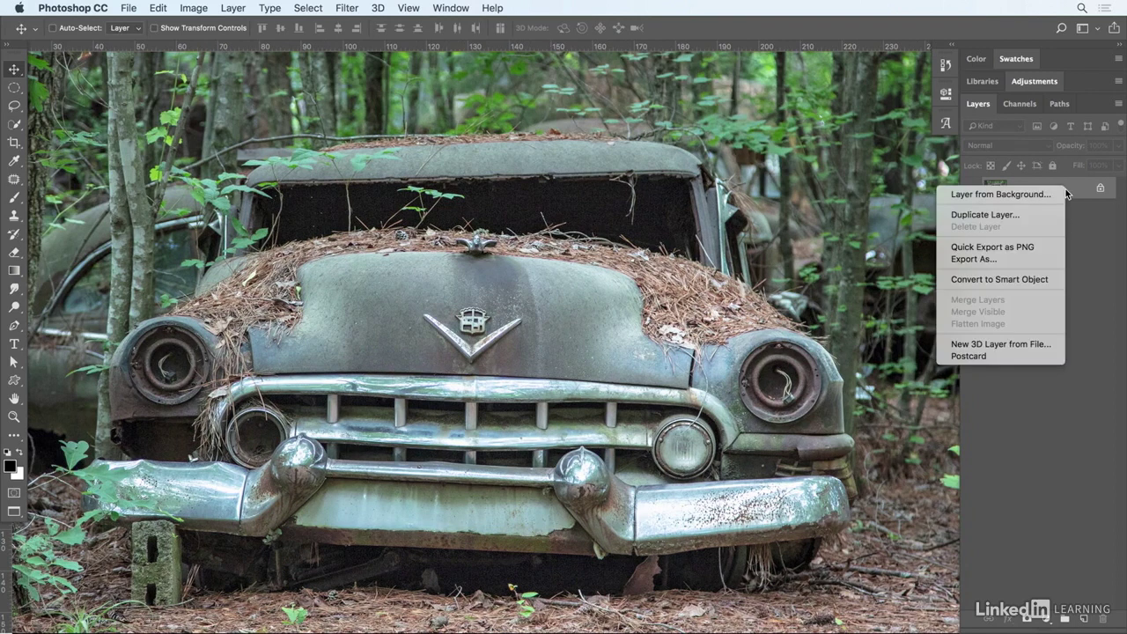
{"action": "left_click", "coordinate": [1037, 280]}
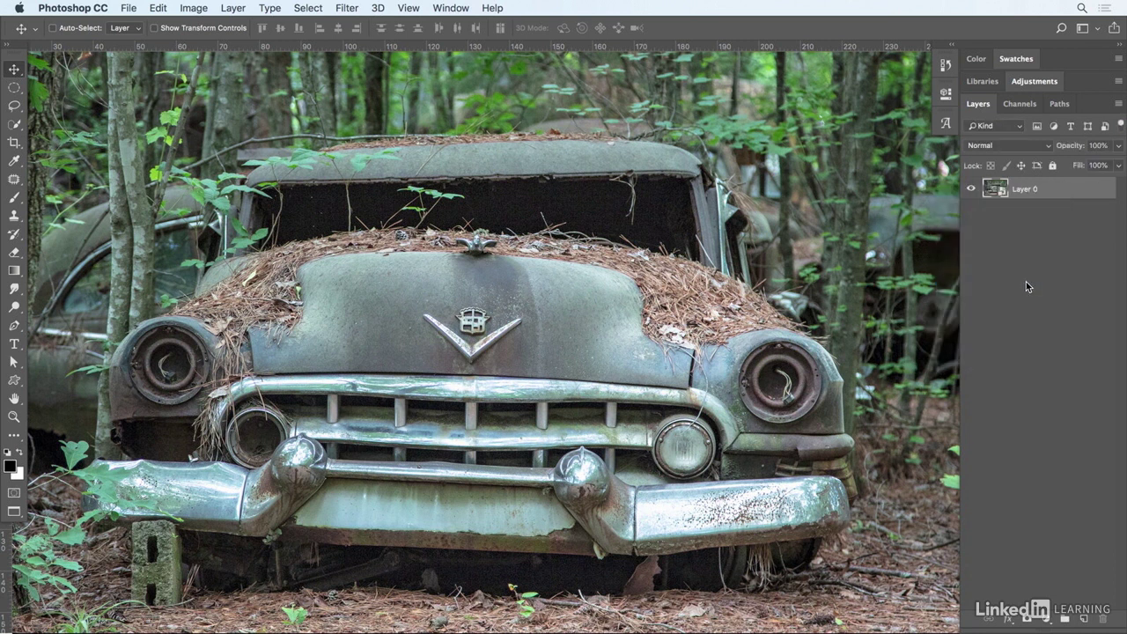
- Open the Diffuse Glow distortion filter for the car photo's smart object layer
{"action": "left_click", "coordinate": [346, 8]}
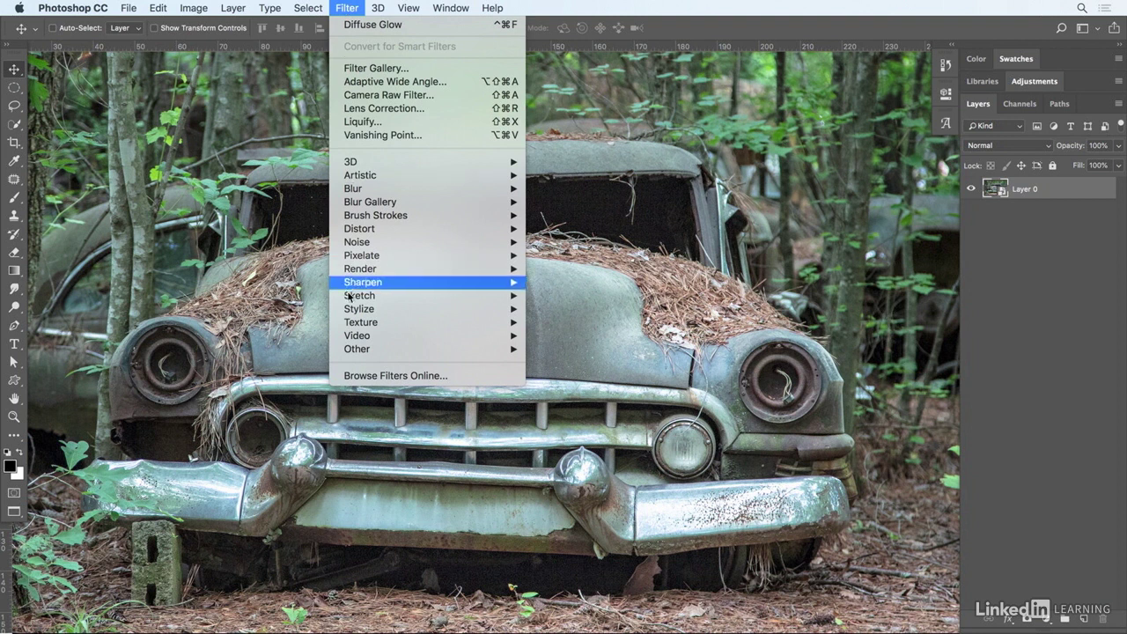
{"action": "mouse_move", "coordinate": [356, 309]}
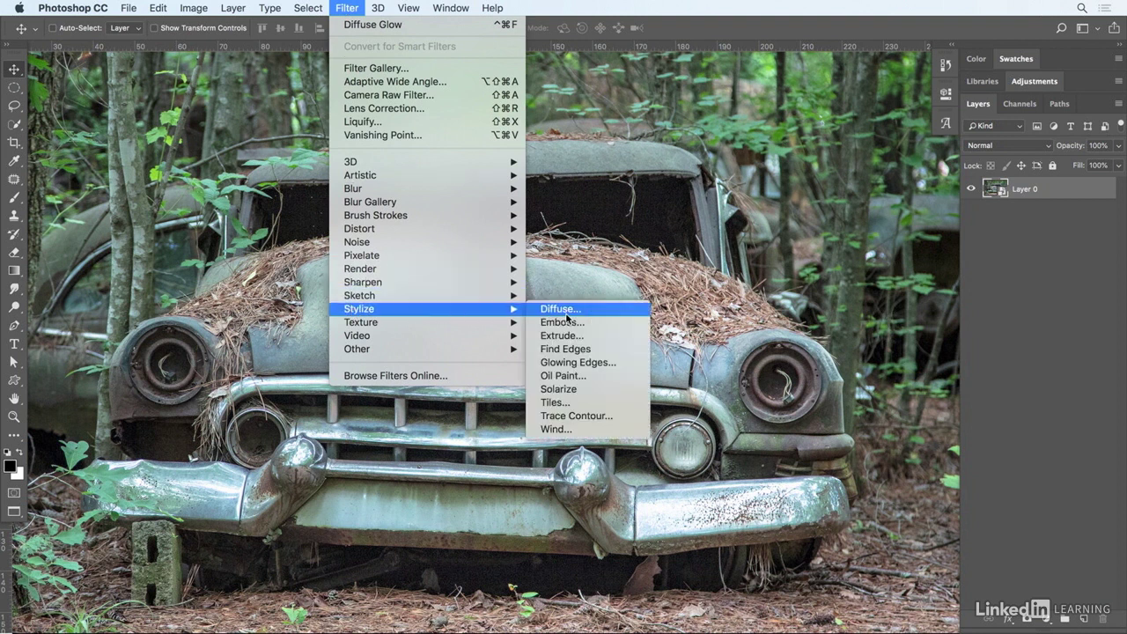
{"action": "mouse_move", "coordinate": [458, 229]}
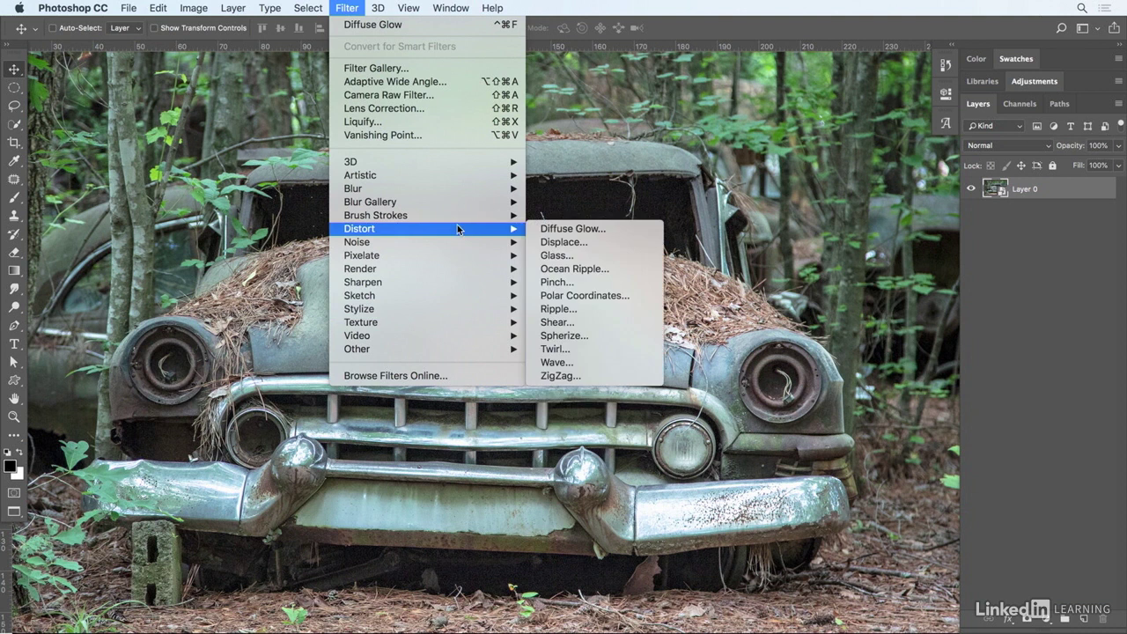
{"action": "left_click", "coordinate": [590, 232]}
{"action": "left_click_drag", "start_coordinate": [583, 230], "coordinate": [435, 169]}
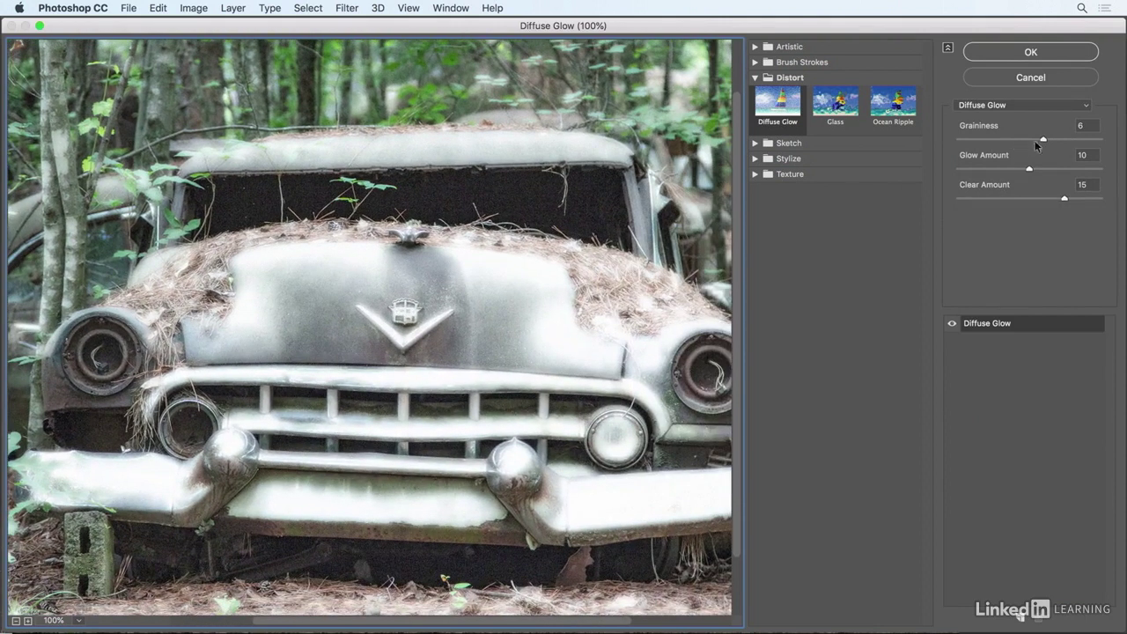
- Try a Graininess of 7 and a Clear Amount of 11 for the Diffuse Glow
{"action": "left_click_drag", "start_coordinate": [1043, 139], "coordinate": [1031, 168]}
{"action": "left_click", "coordinate": [1062, 199]}
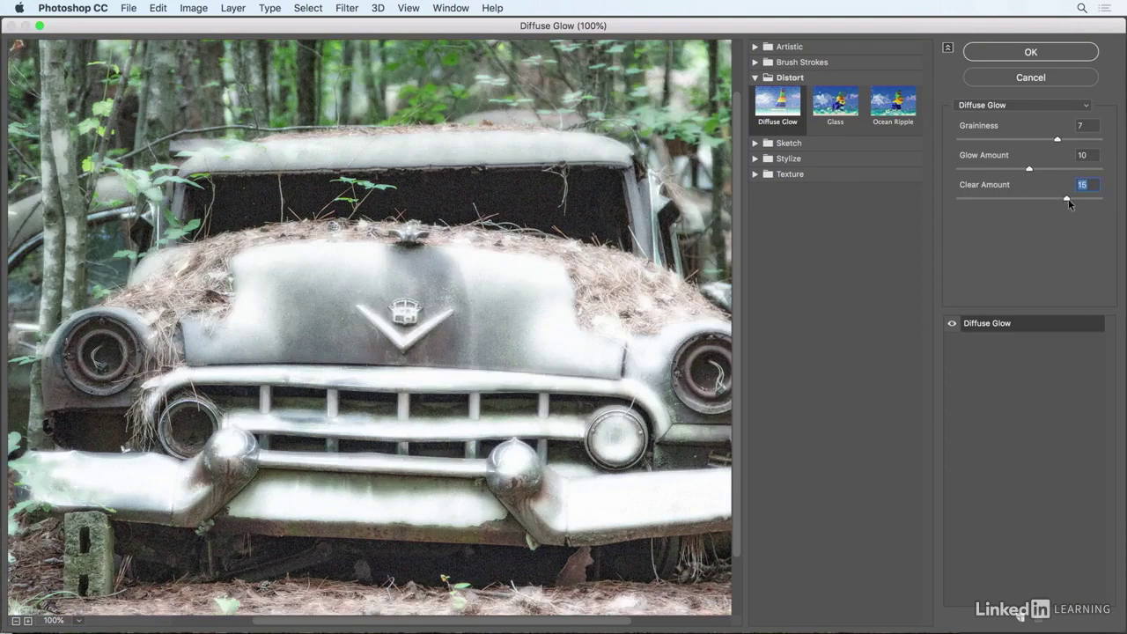
{"action": "left_click_drag", "start_coordinate": [1063, 199], "coordinate": [1031, 201]}
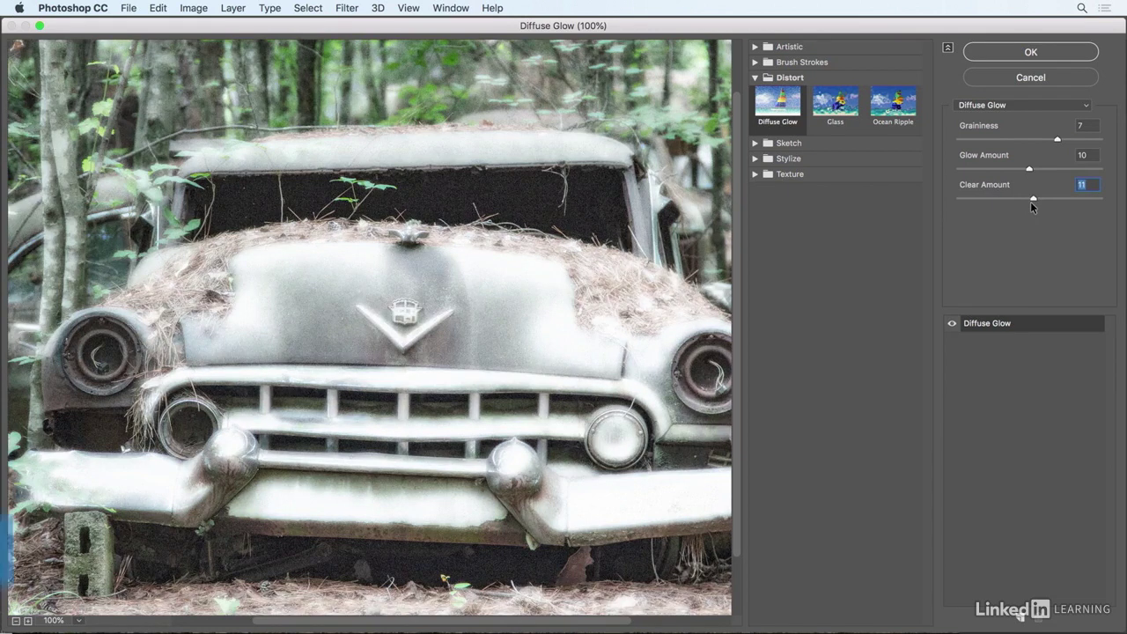
- Reset the Diffuse Glow settings to their defaults and apply the filter
{"action": "key", "text": "super"}
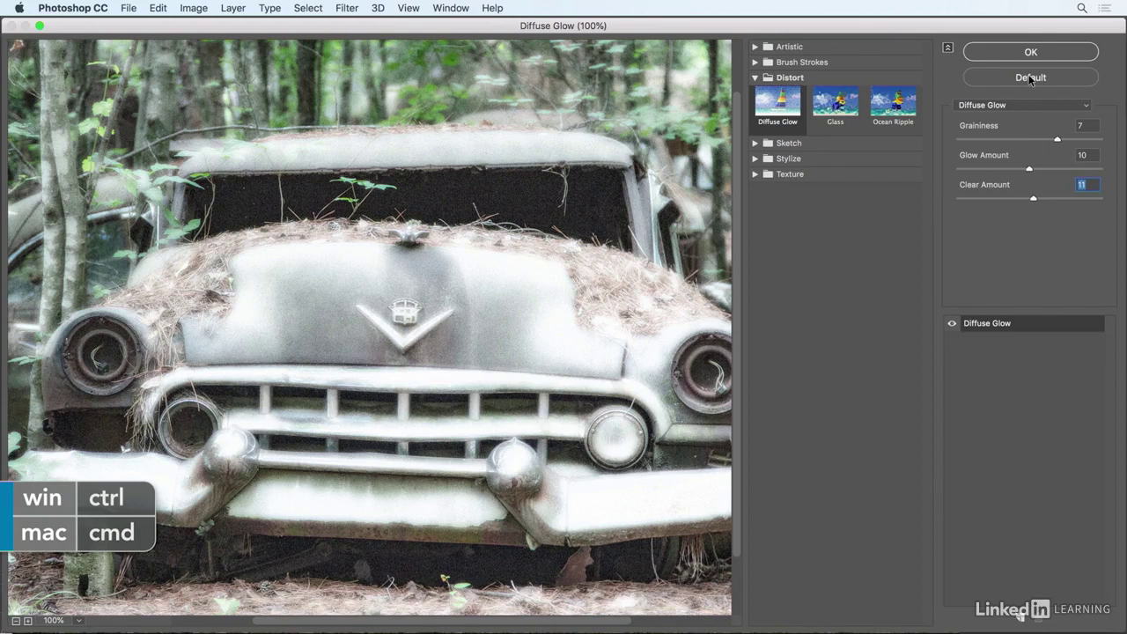
{"action": "left_click", "coordinate": [1030, 79], "text": "alt"}
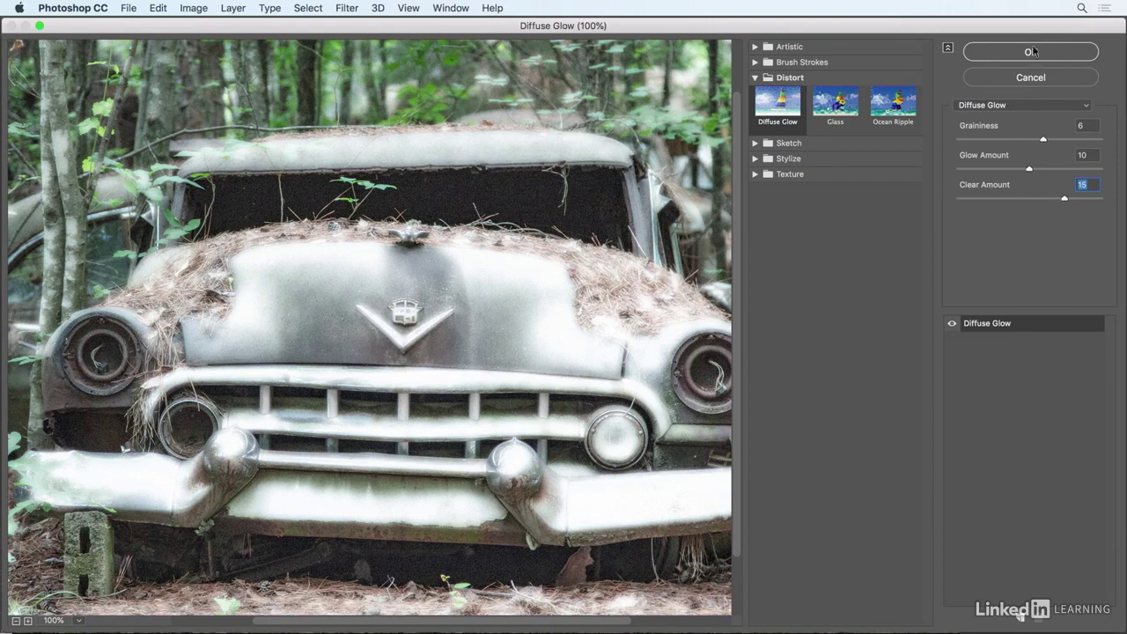
{"action": "left_click", "coordinate": [1030, 52]}
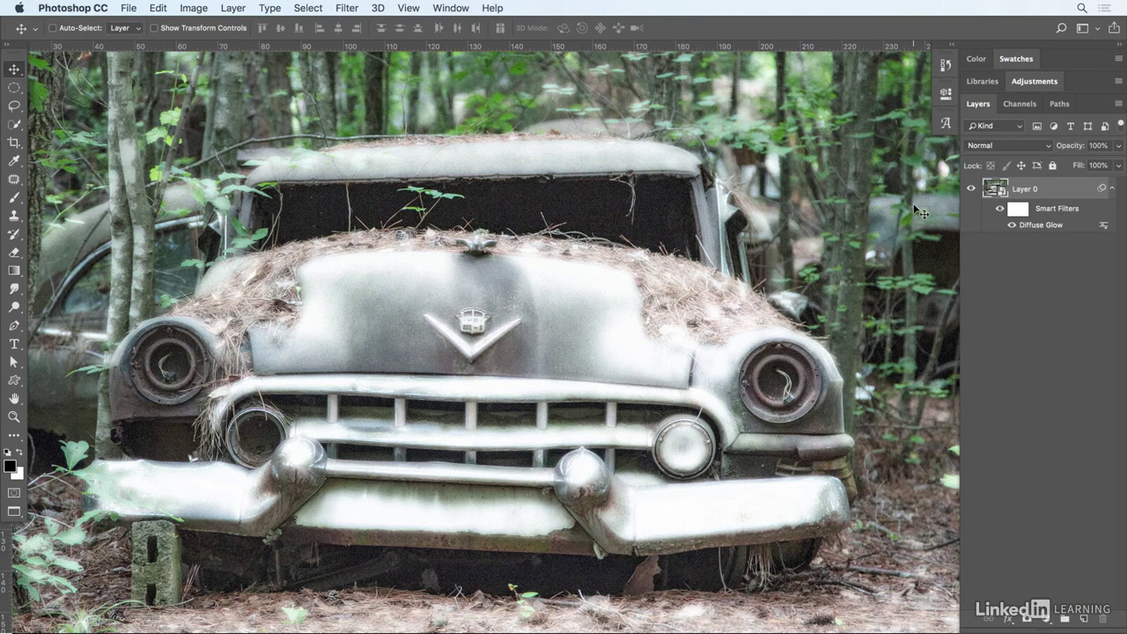
- Set the Diffuse Glow smart filter's blending mode to Overlay with 80% opacity
{"action": "double_click", "coordinate": [1103, 227]}
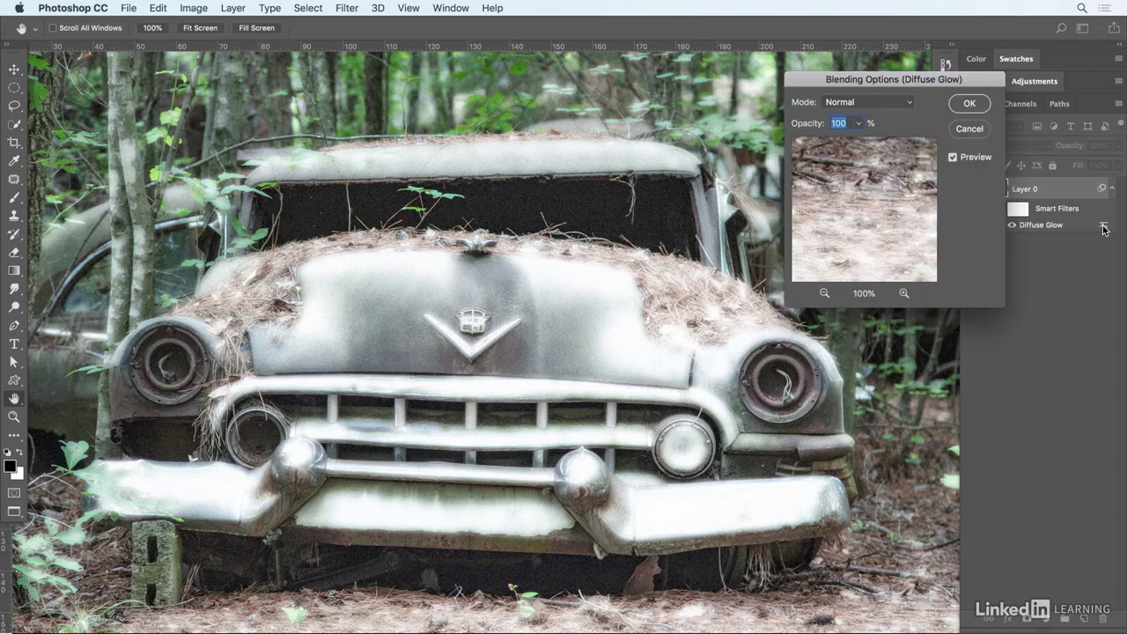
{"action": "left_click", "coordinate": [900, 102]}
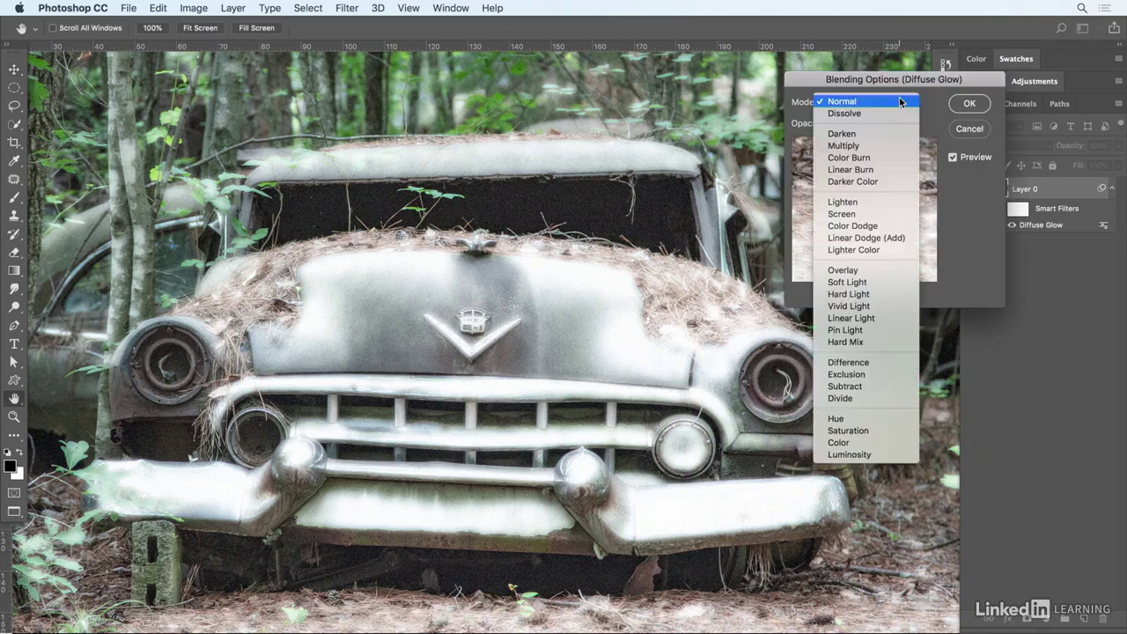
{"action": "left_click", "coordinate": [877, 270]}
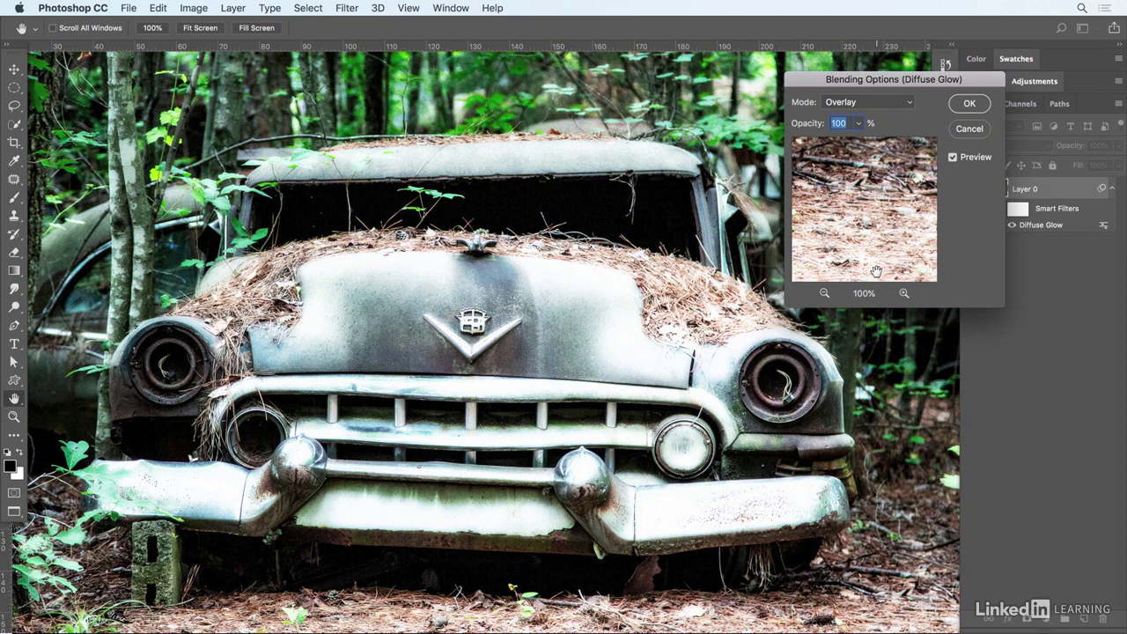
{"action": "type", "text": "80"}
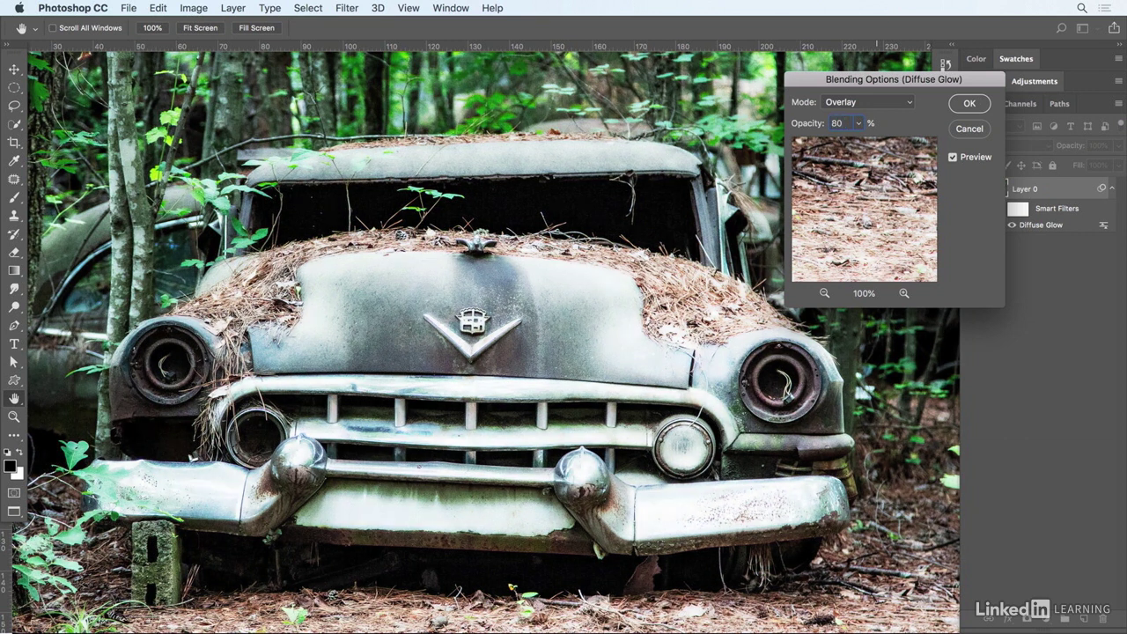
{"action": "left_click", "coordinate": [970, 104]}
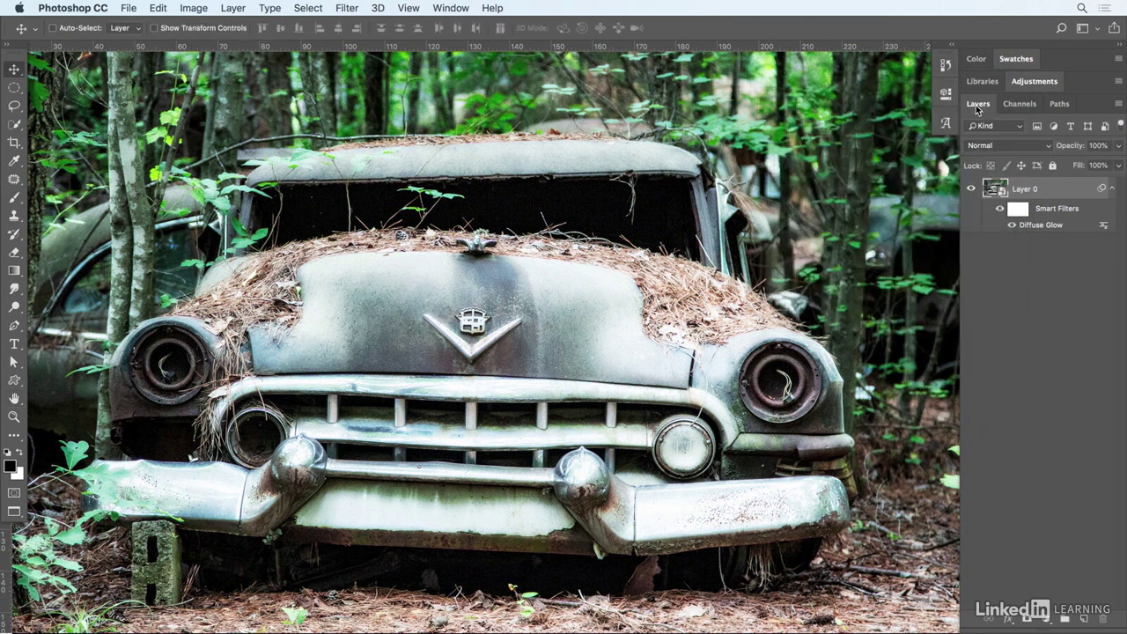
- Start an Iris Blur on the car photo, enlarge its ellipse around the whole car and make its shape squarer
{"action": "key", "text": "super+minus"}
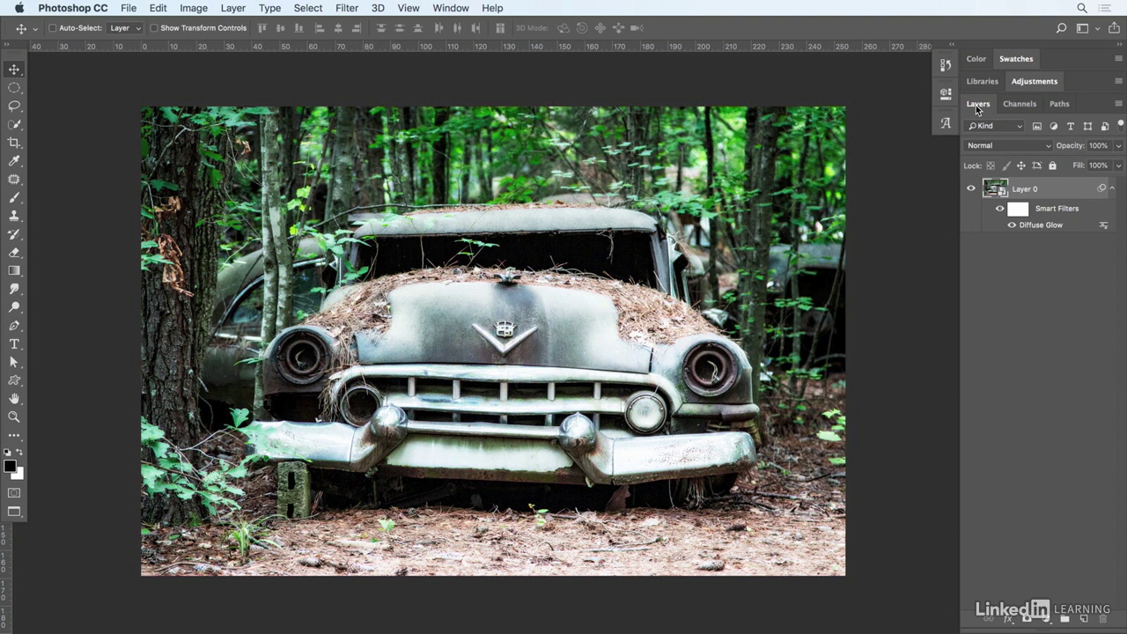
{"action": "left_click", "coordinate": [349, 9]}
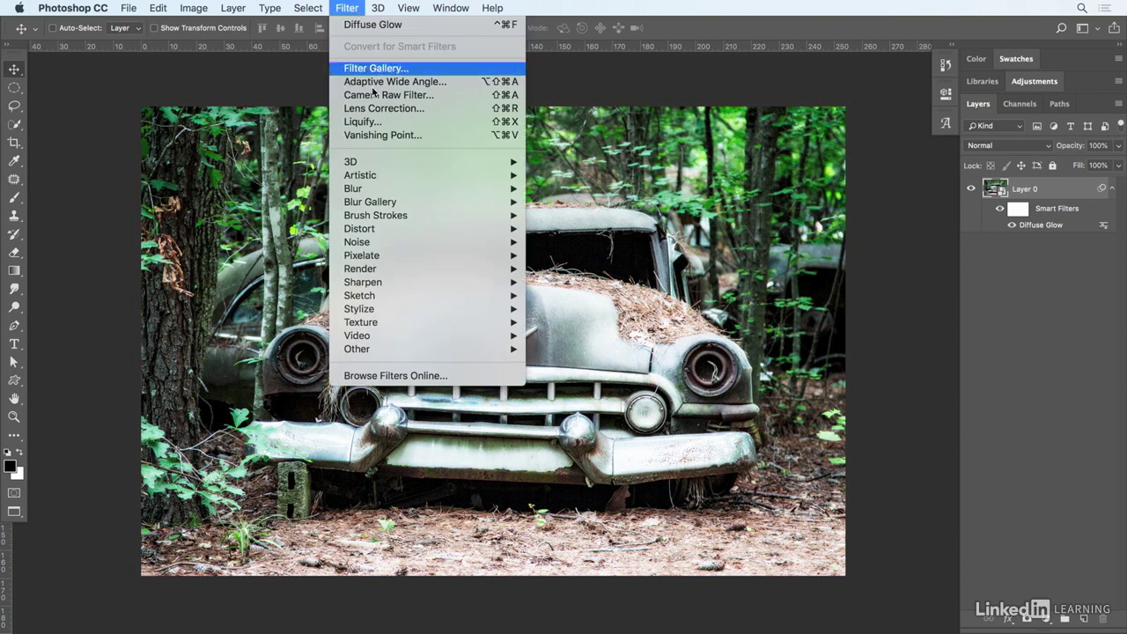
{"action": "mouse_move", "coordinate": [385, 204]}
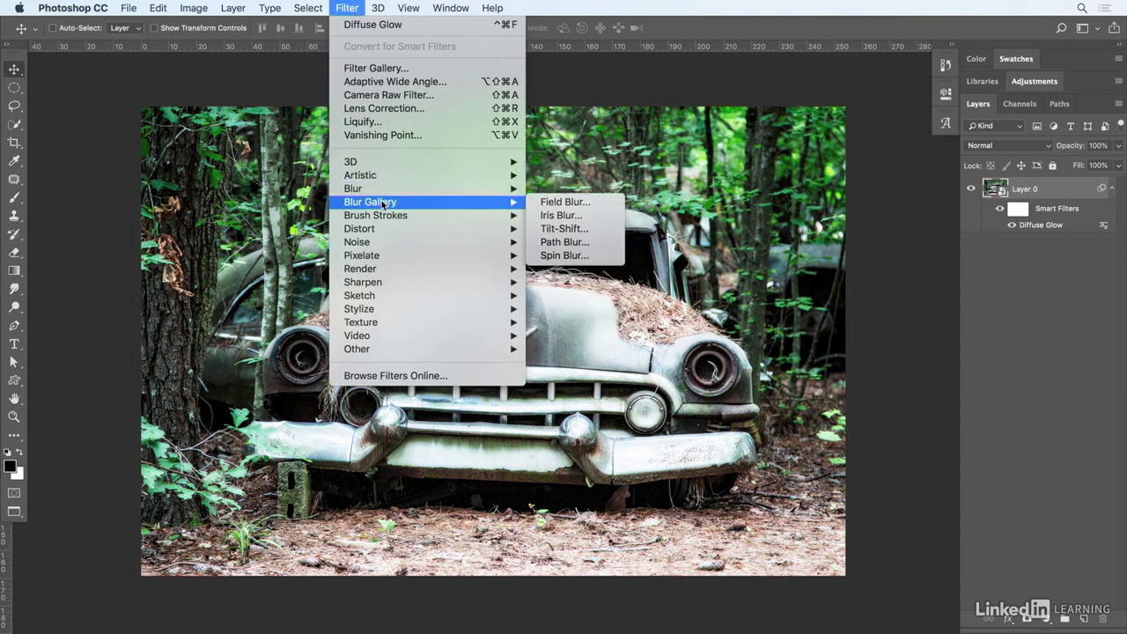
{"action": "left_click", "coordinate": [562, 216]}
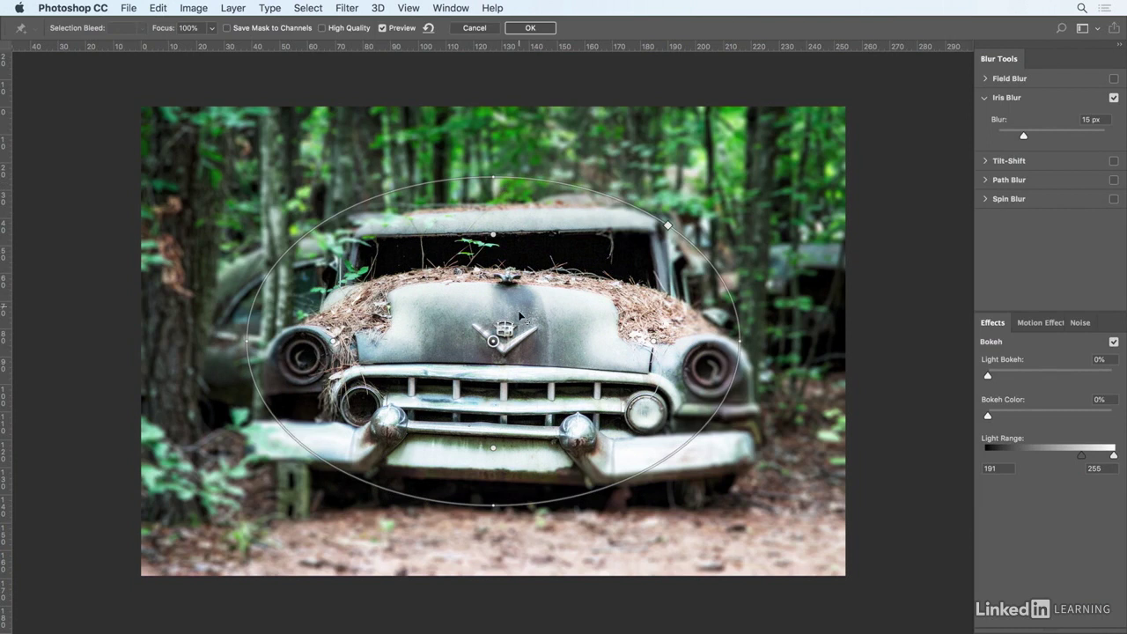
{"action": "left_click_drag", "start_coordinate": [627, 480], "coordinate": [653, 516]}
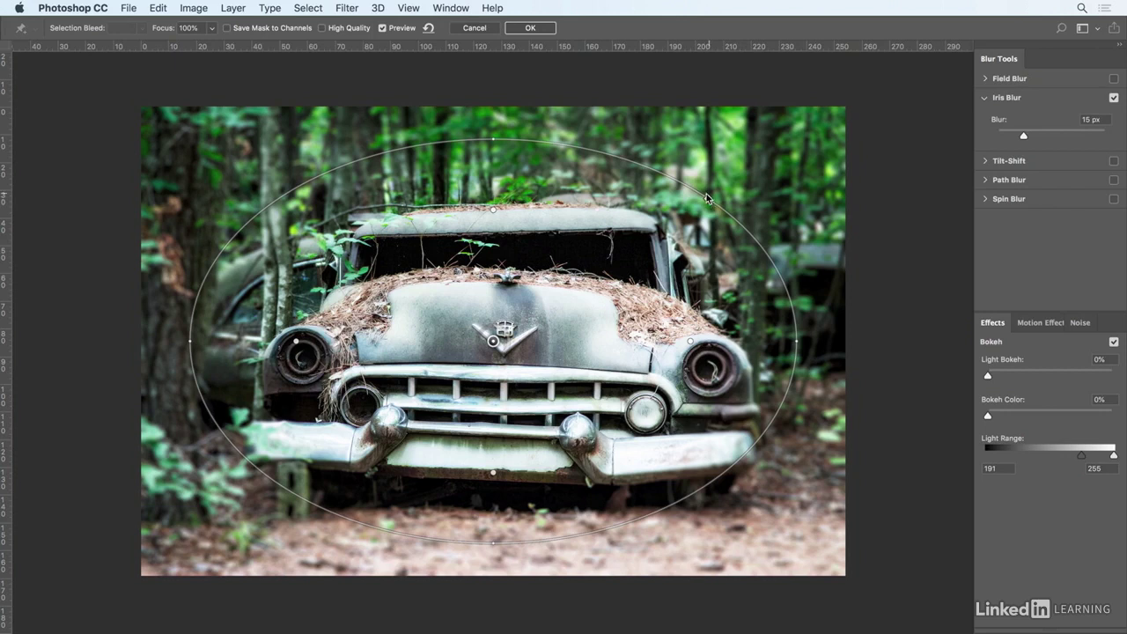
{"action": "left_click_drag", "start_coordinate": [709, 201], "coordinate": [743, 176]}
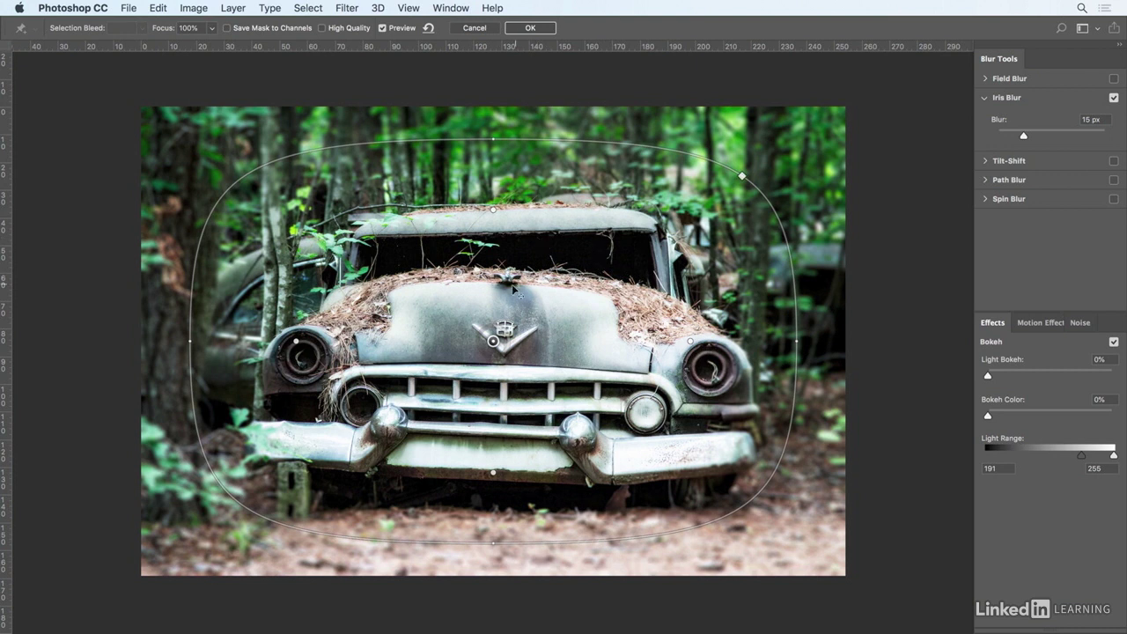
- Set the Iris Blur amount to 15 px and adjust the inner feather handles so the sharp area reaches the car's roofline
{"action": "mouse_move", "coordinate": [508, 356]}
{"action": "left_mouse_down"}
{"action": "mouse_move", "coordinate": [512, 345]}
{"action": "mouse_move", "coordinate": [507, 354]}
{"action": "left_mouse_up"}
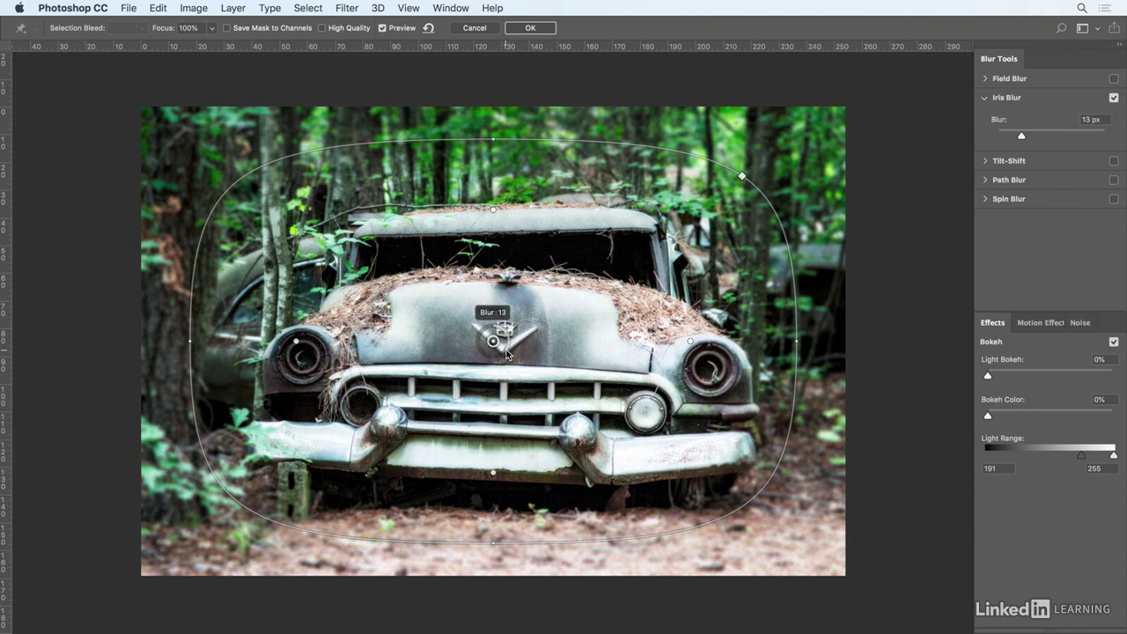
{"action": "left_click_drag", "start_coordinate": [1022, 136], "coordinate": [1024, 138]}
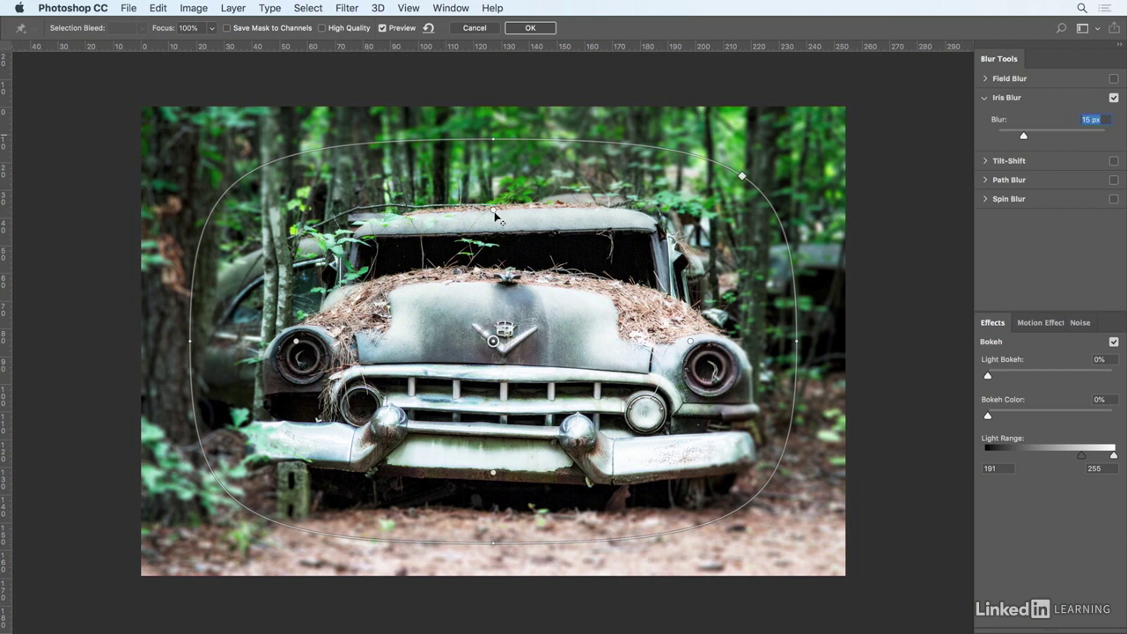
{"action": "left_click_drag", "start_coordinate": [493, 212], "coordinate": [494, 246]}
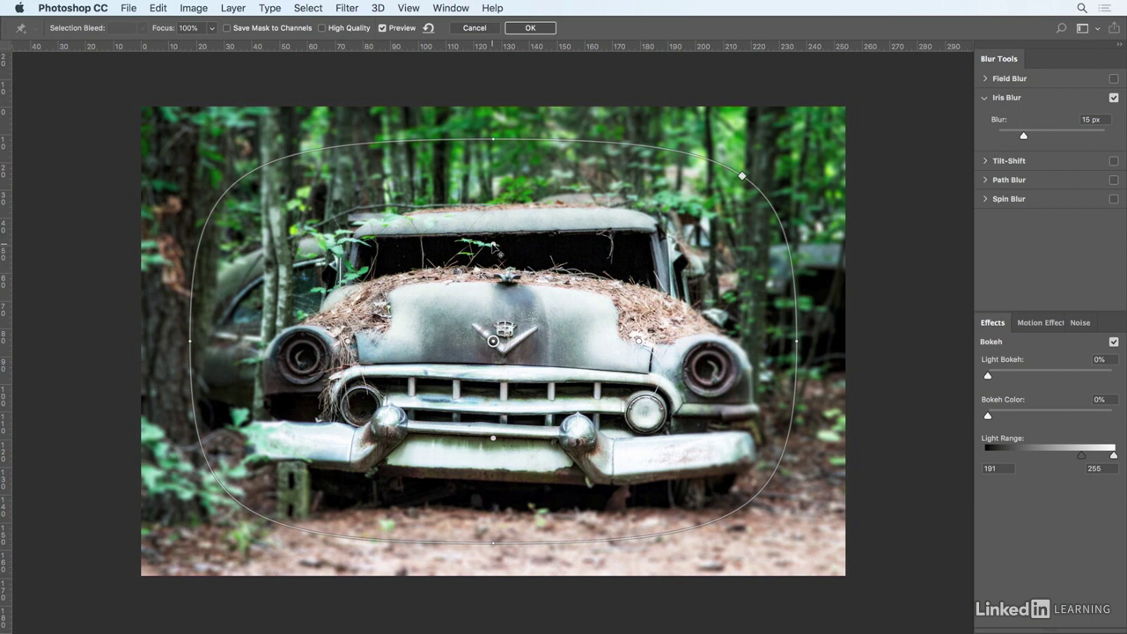
{"action": "left_click_drag", "start_coordinate": [498, 253], "coordinate": [493, 216]}
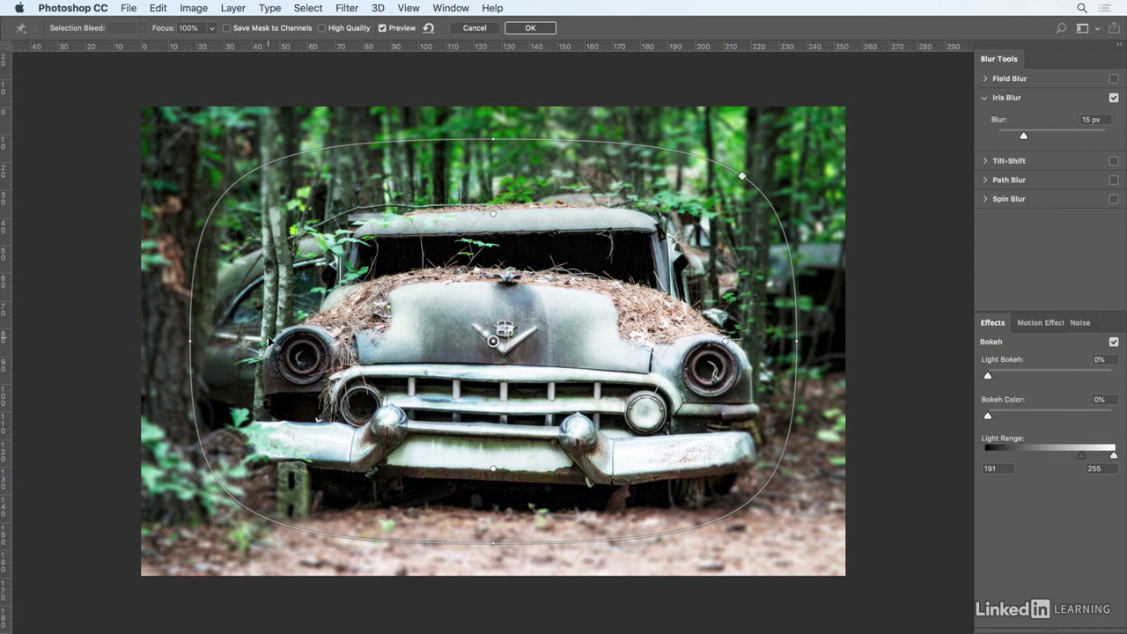
- Apply the Iris Blur with its mask saved to channels, and load the Blur Mask channel as a selection
{"action": "left_click", "coordinate": [229, 29]}
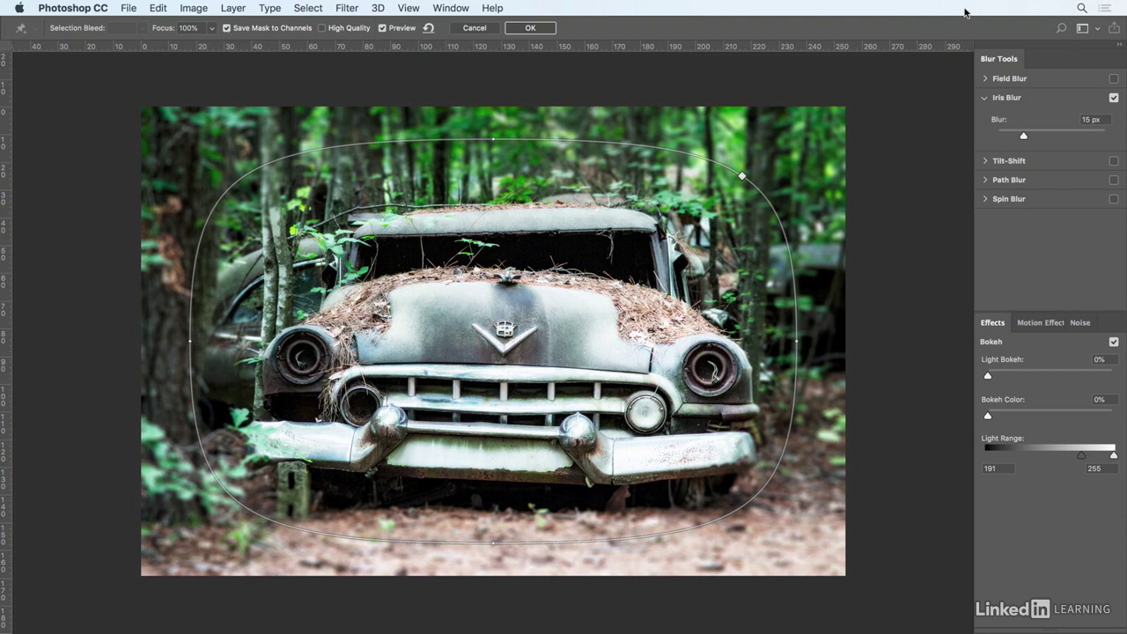
{"action": "left_click", "coordinate": [531, 28]}
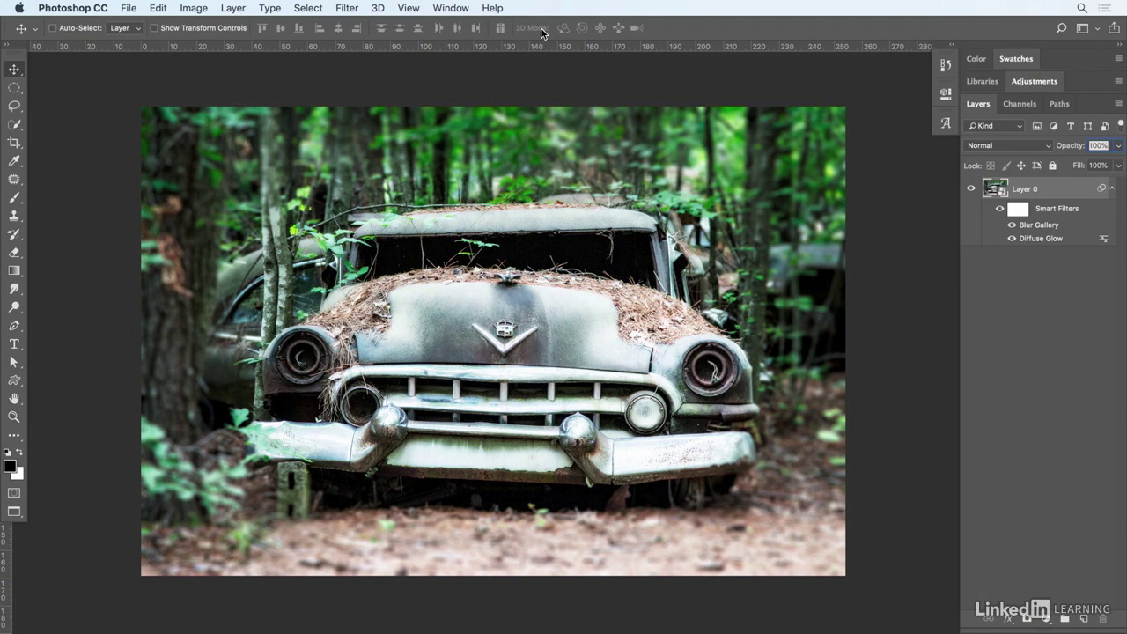
{"action": "left_click", "coordinate": [1026, 105]}
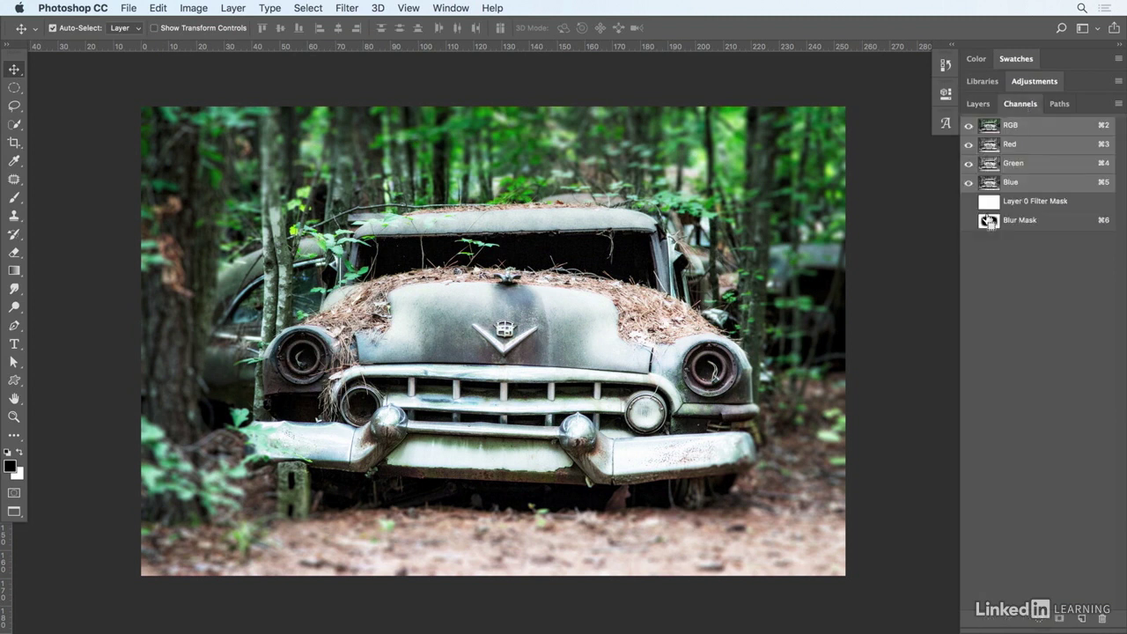
{"action": "left_click", "coordinate": [989, 223], "text": "super"}
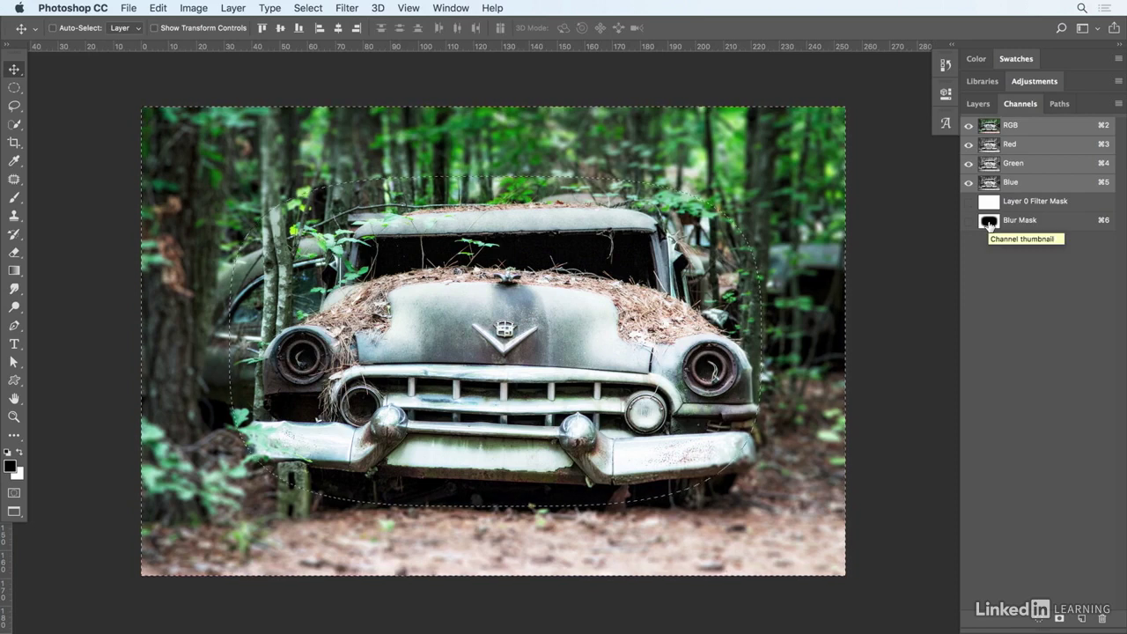
- Add a Hue/Saturation adjustment layer masked by the blur selection and set its Saturation to -74
{"action": "left_click", "coordinate": [979, 104]}
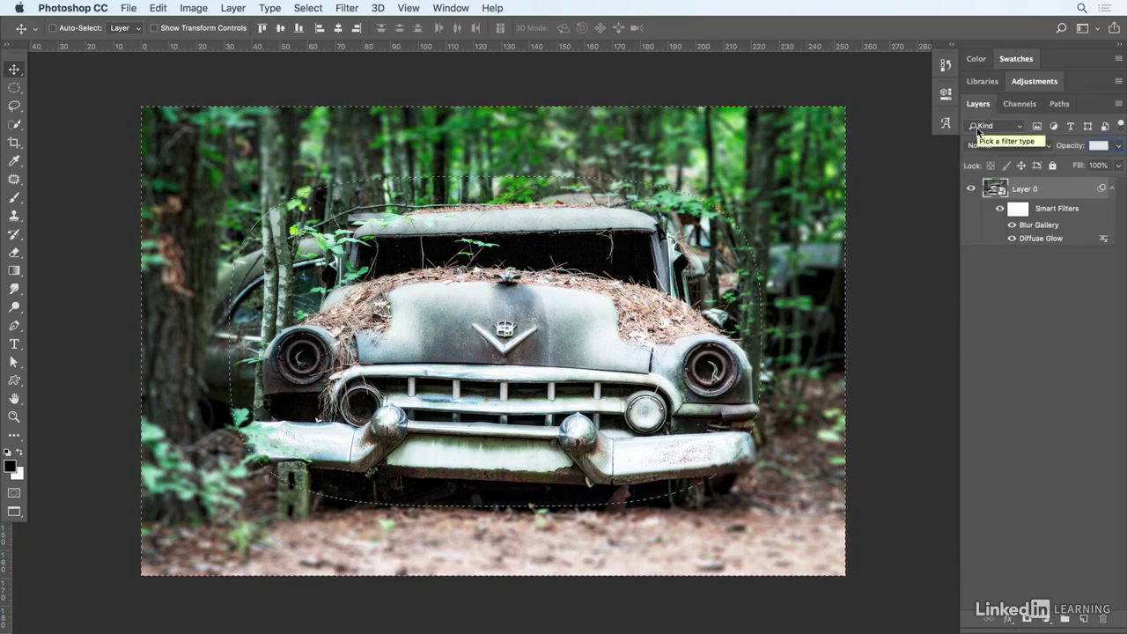
{"action": "left_click", "coordinate": [1047, 620]}
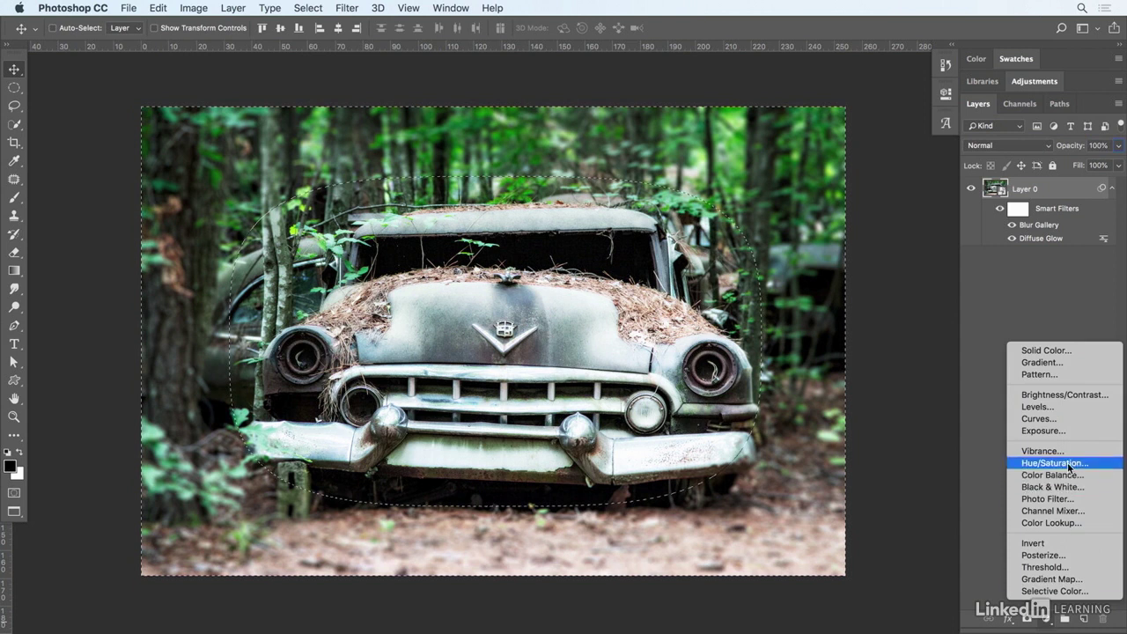
{"action": "left_click", "coordinate": [1069, 463]}
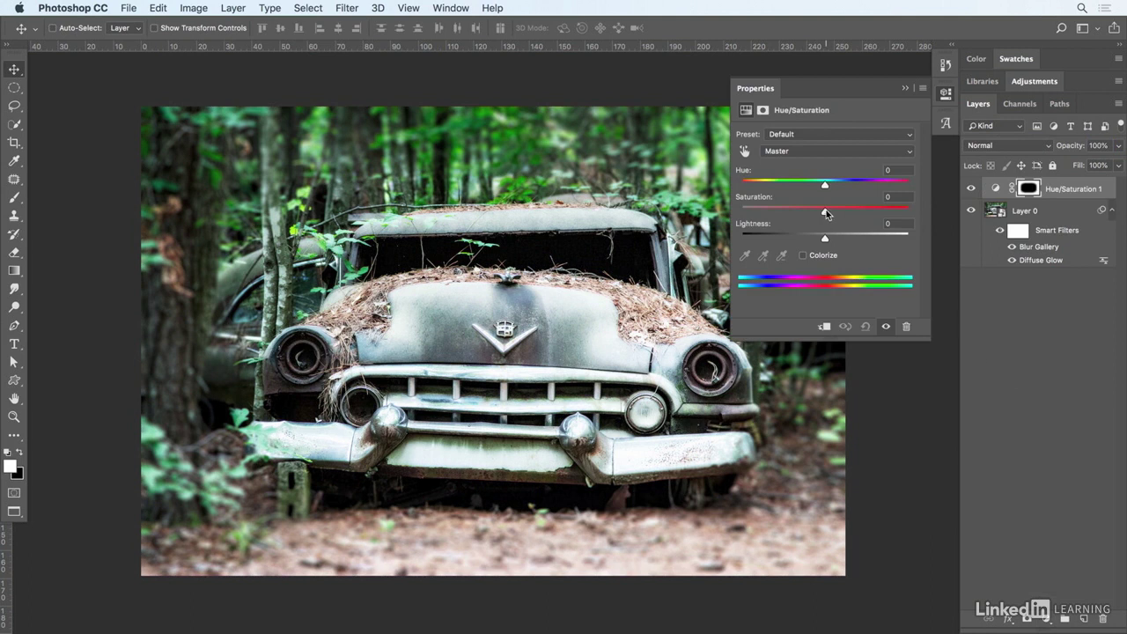
{"action": "left_click_drag", "start_coordinate": [824, 215], "coordinate": [762, 211]}
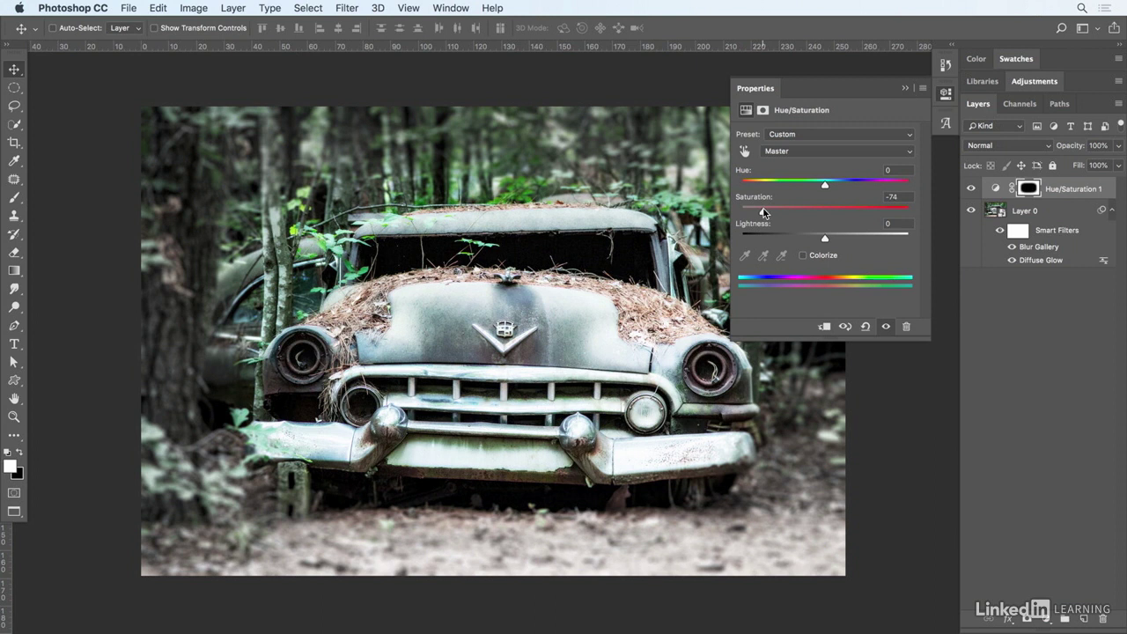
{"action": "left_click", "coordinate": [904, 88]}
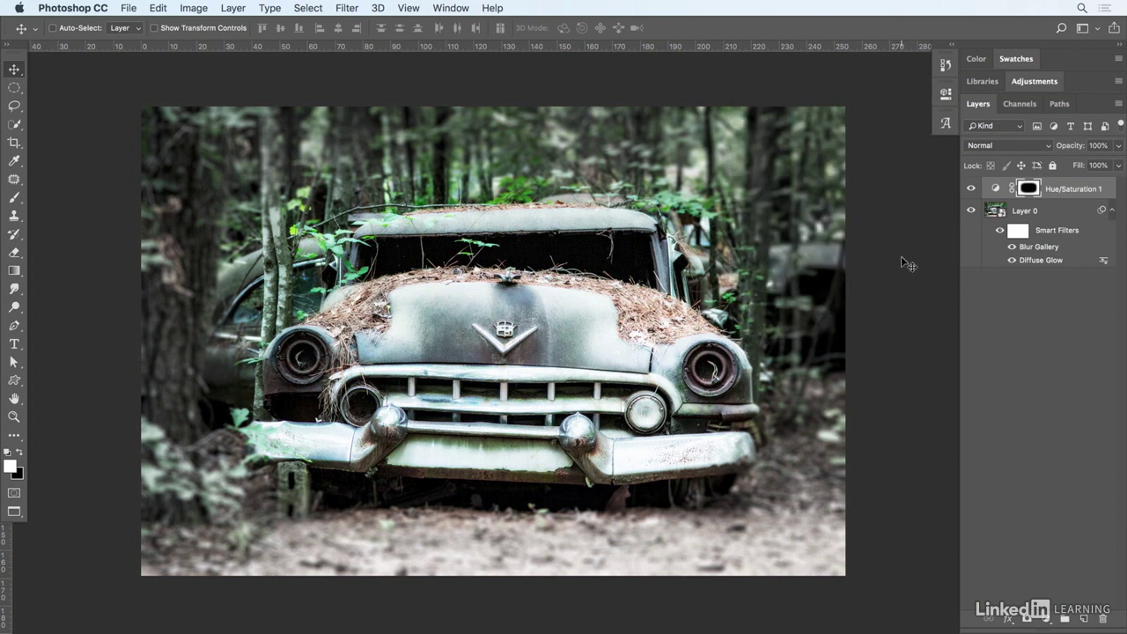